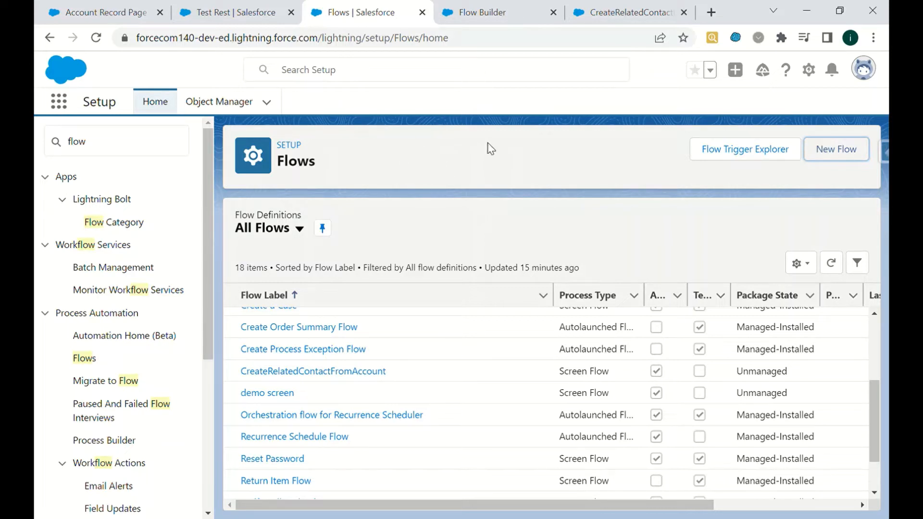
- Review the Screen Flow type among the new flow options and the element sequence of the existing CreateRelatedContactFromAccount flow
left_click(483, 14)
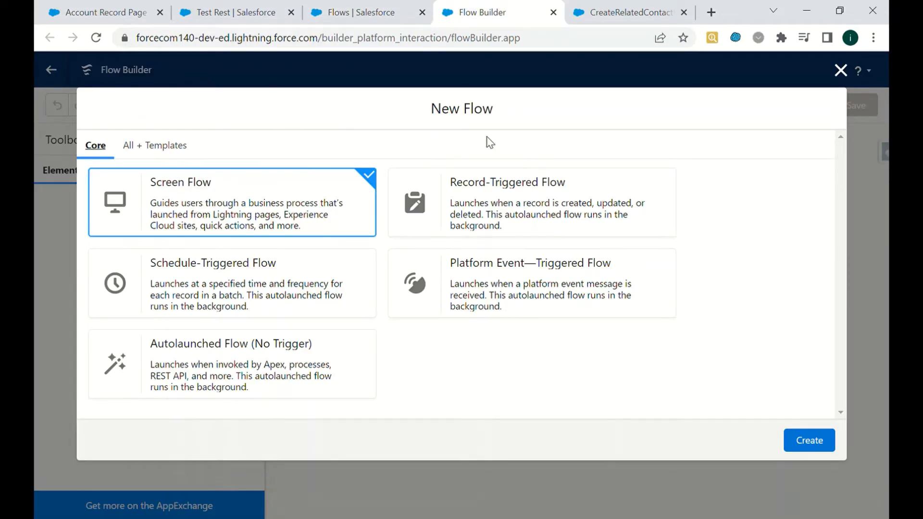
left_click(630, 13)
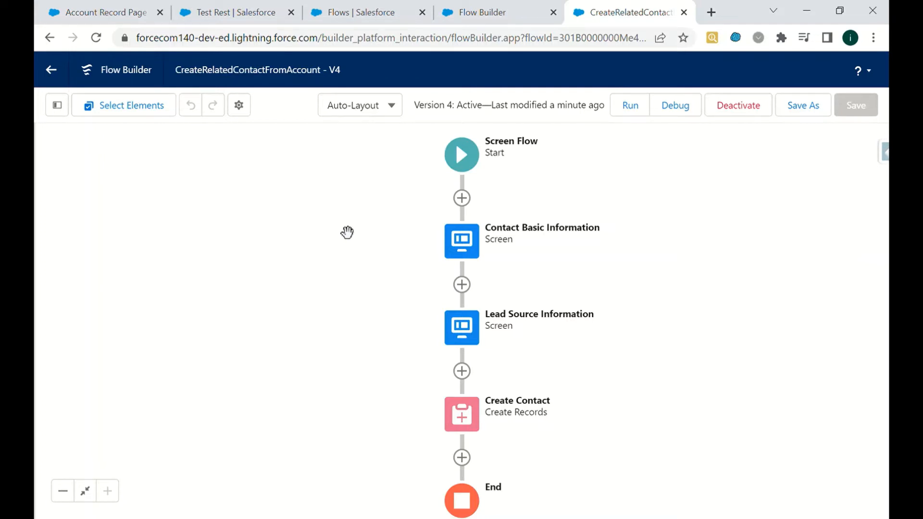
- Examine how the flow component on the Account Record Page passes the record ID, and locate that ID in the Test Rest account's URL
left_click(65, 11)
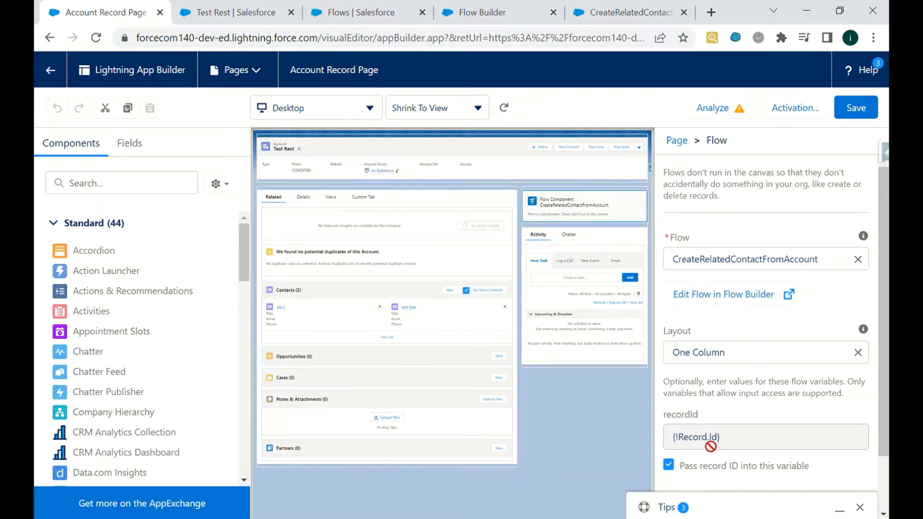
left_click(235, 12)
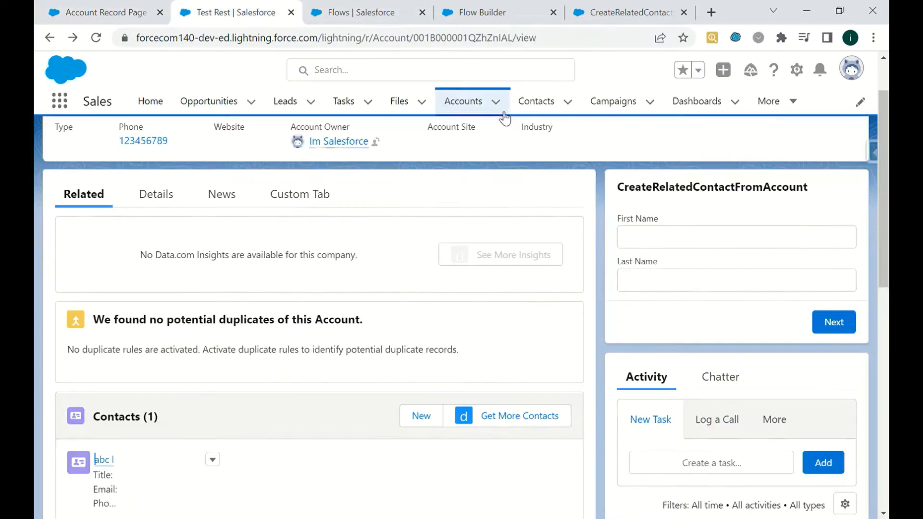
double_click(454, 38)
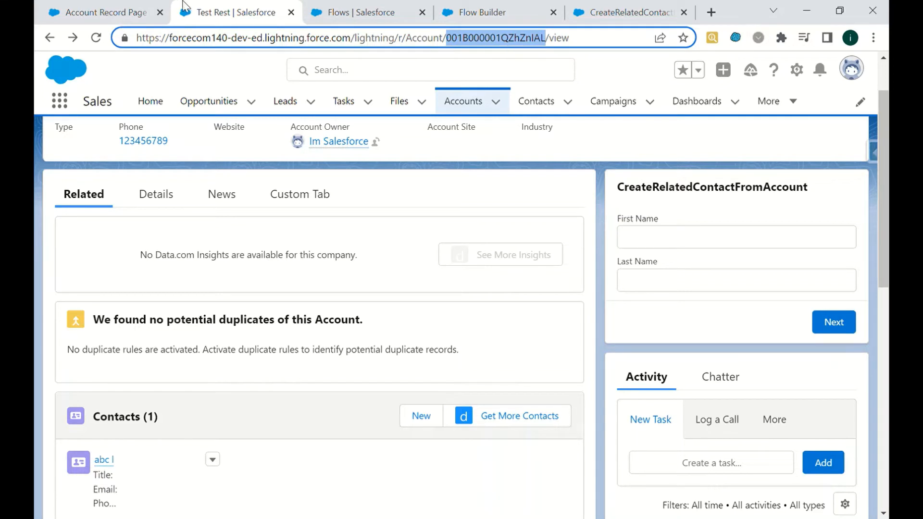
left_click(106, 12)
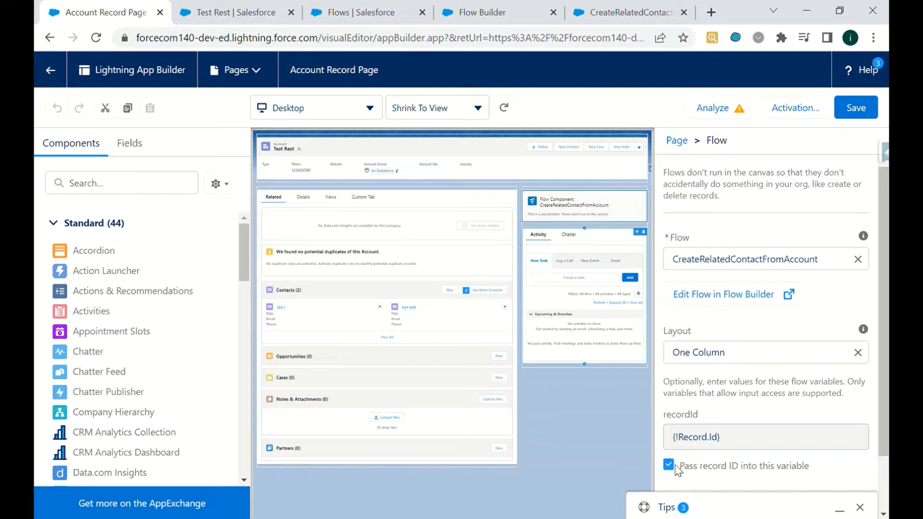
- Close the unused new-flow browser page and return to the CreateRelatedContactFromAccount flow
left_click(485, 5)
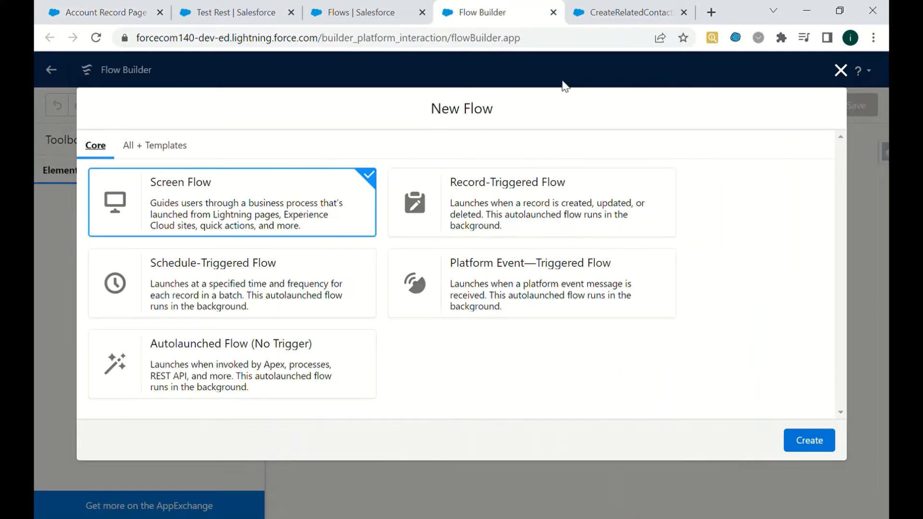
left_click(579, 7)
left_click(554, 12)
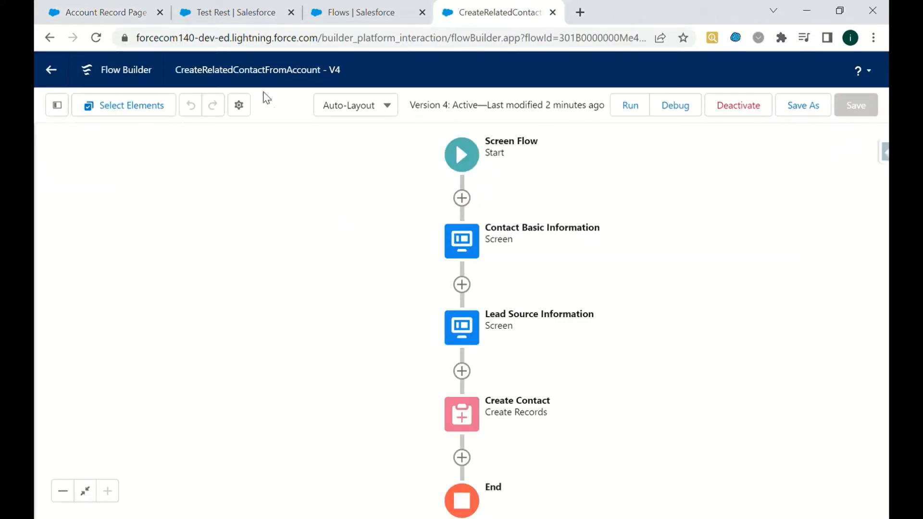
- Show the flow's resources and inspect the recordId variable's data type and input availability, closing it without changes
left_click(57, 104)
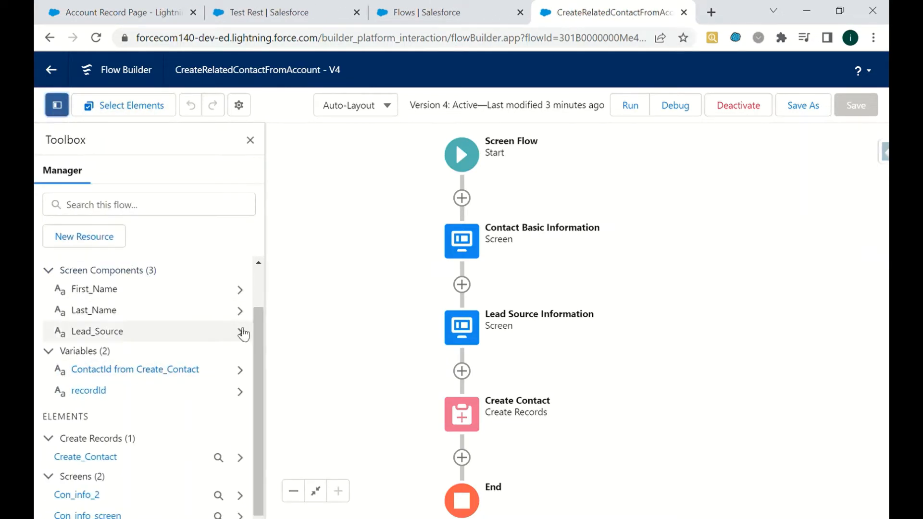
scroll(262, 303, "up", 1)
scroll(263, 312, "down", 1)
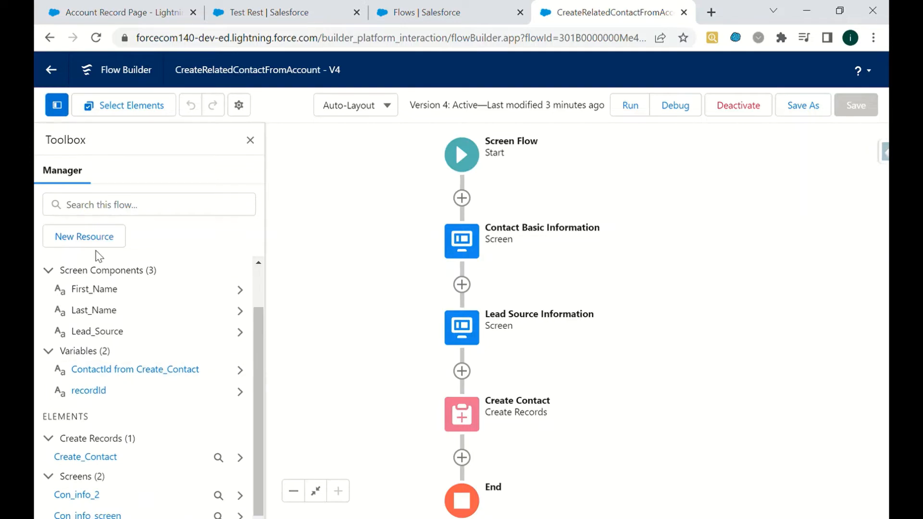
left_click(97, 392)
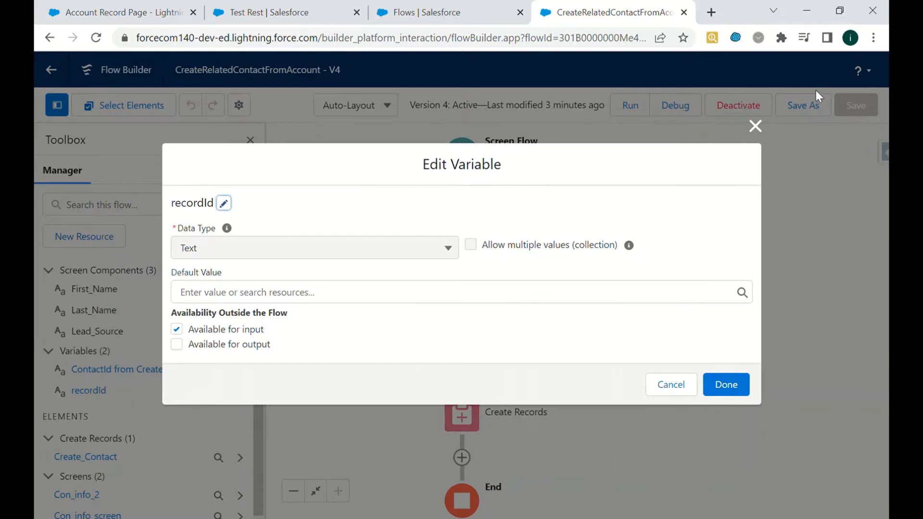
left_click(756, 126)
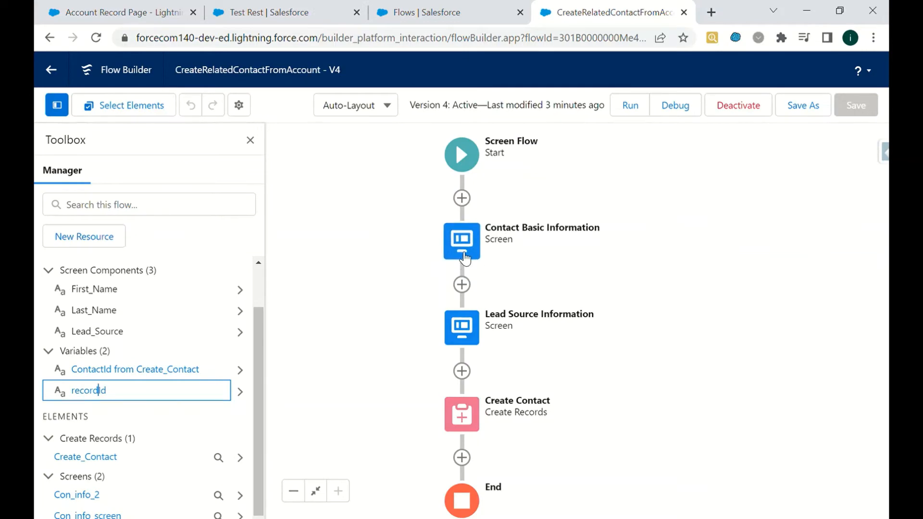
- Inspect the First Name and Last Name text components on the Contact Basic Information screen, try Last Name's Require option, and discard the edits
left_click(464, 258)
left_click(386, 265)
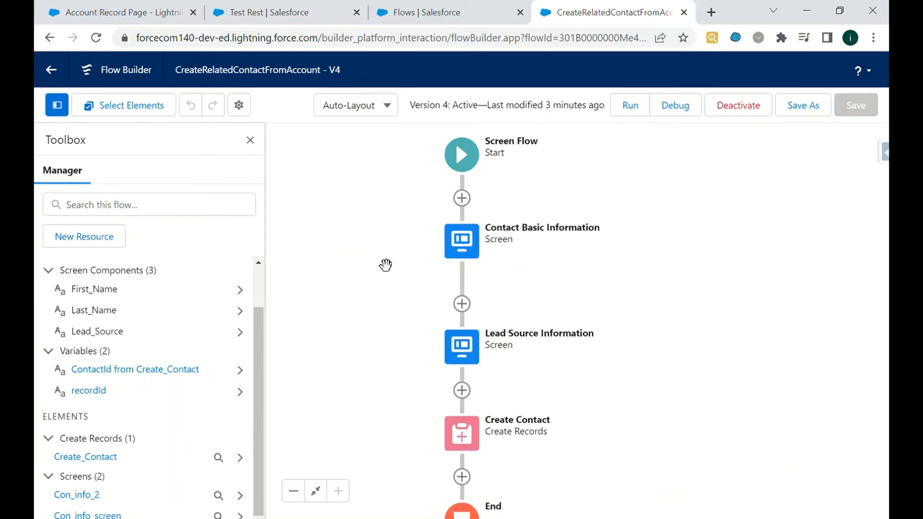
double_click(459, 240)
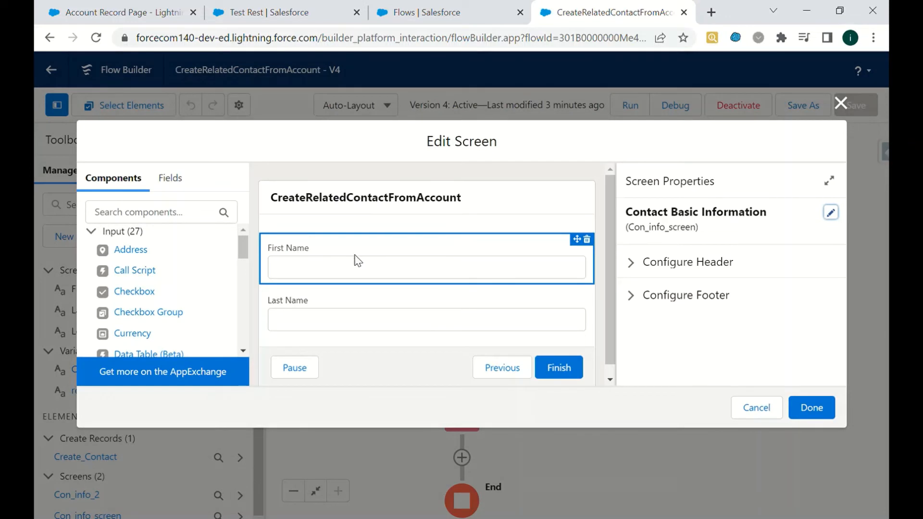
left_click(356, 260)
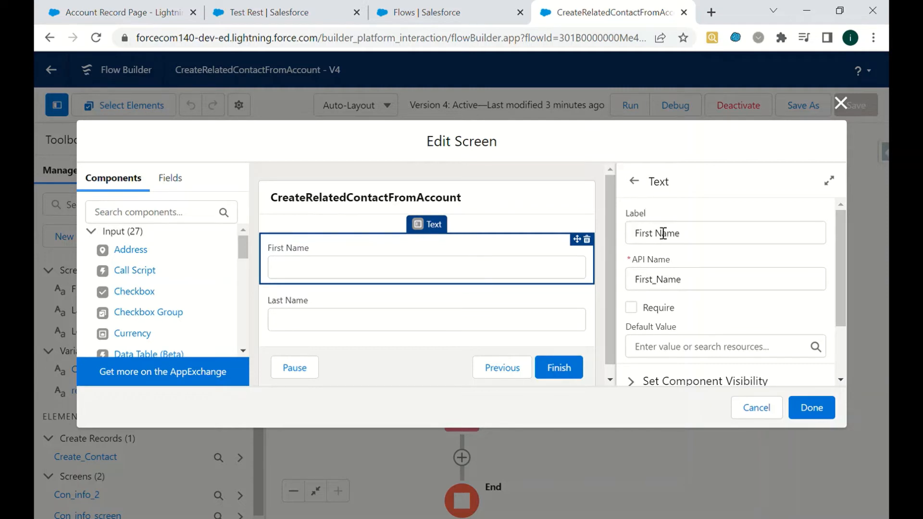
scroll(839, 263, "down", 2)
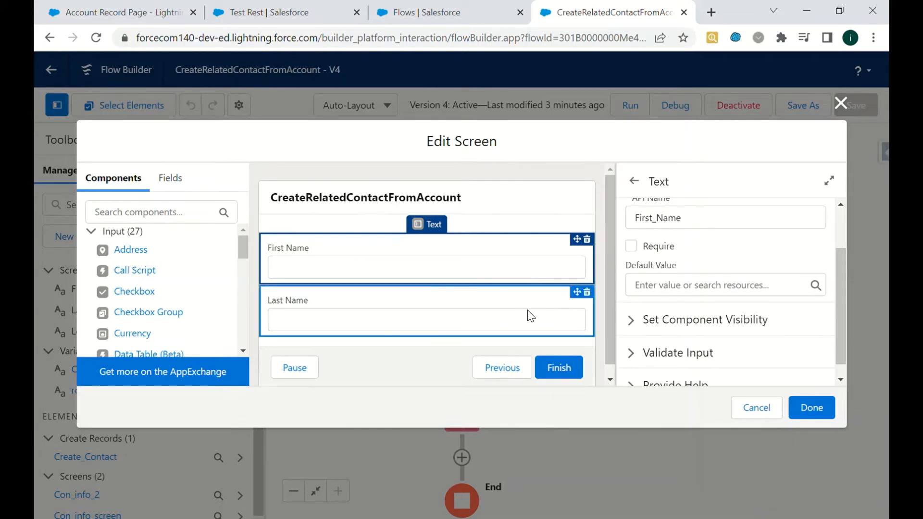
left_click(441, 317)
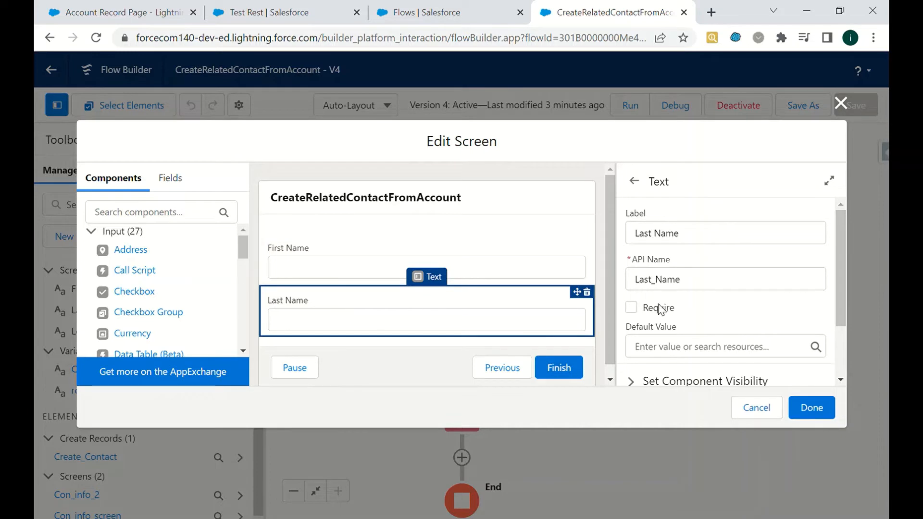
left_click(631, 308)
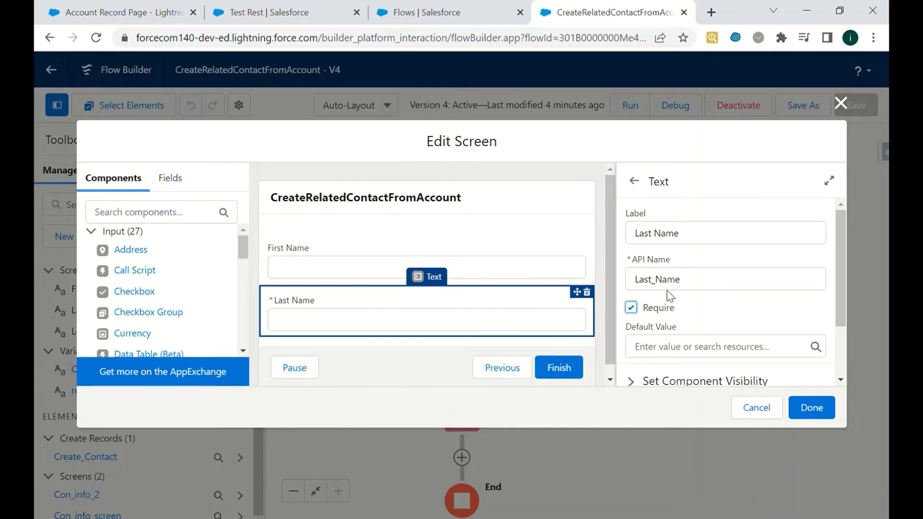
left_click(631, 307)
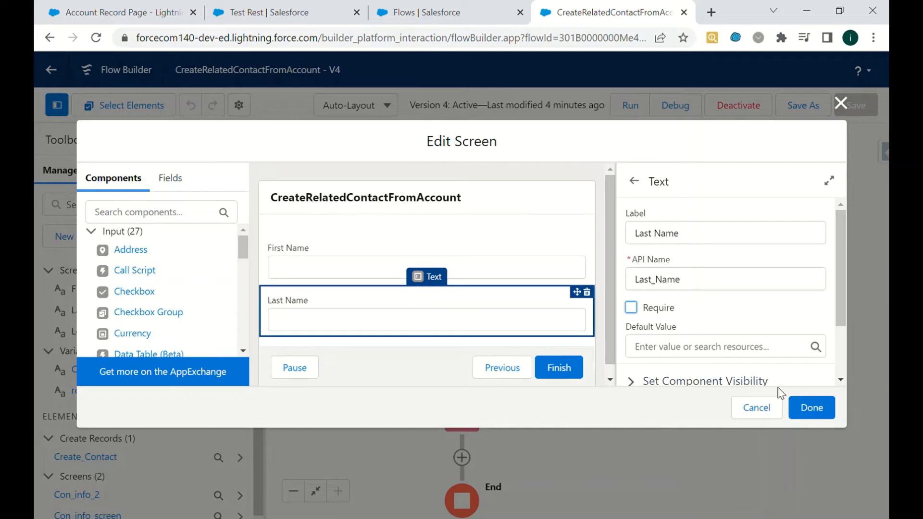
left_click(762, 408)
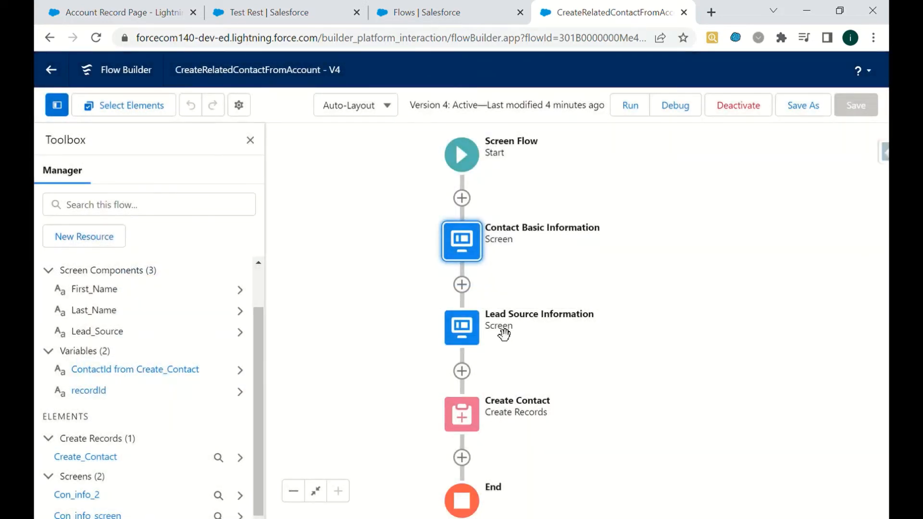
- Inspect the Lead Source picklist on the Lead Source Information screen and its LeadSource choice set, closing both without changes
double_click(503, 334)
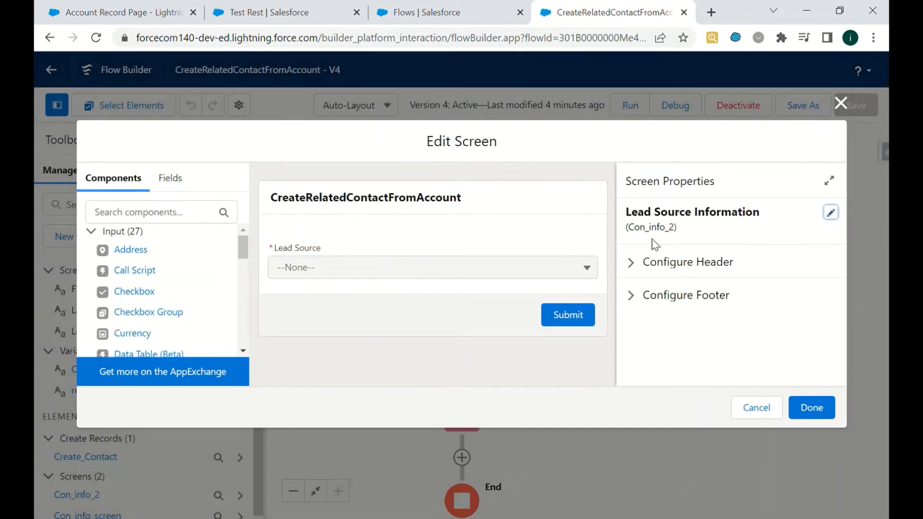
left_click(376, 268)
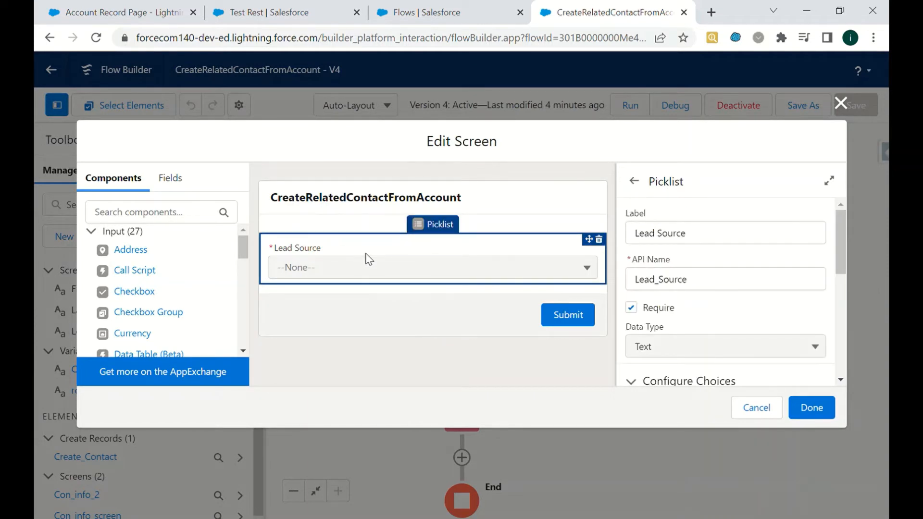
left_click_drag(838, 247, 825, 327)
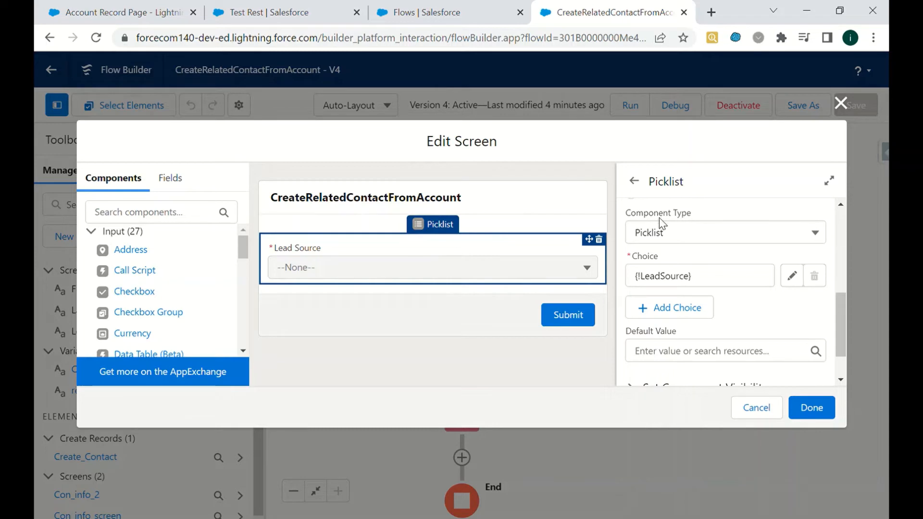
left_click(795, 277)
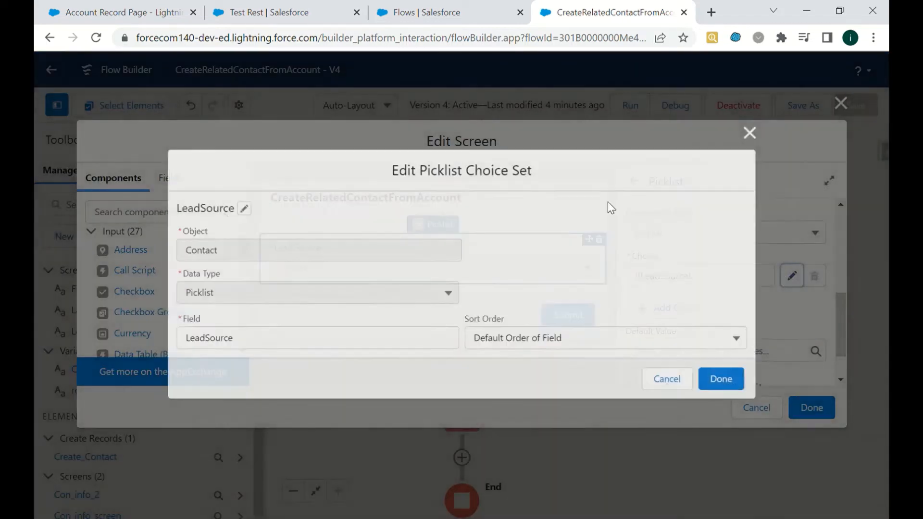
left_click(239, 207)
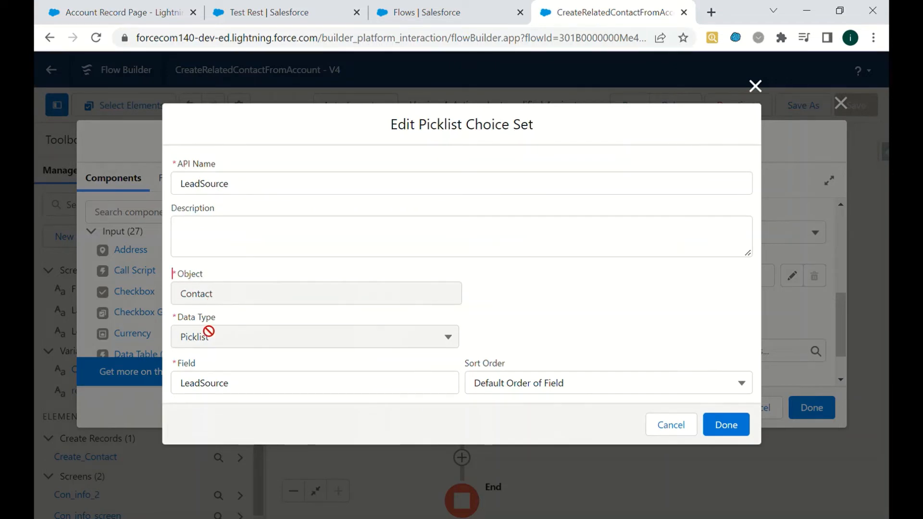
left_click(217, 389)
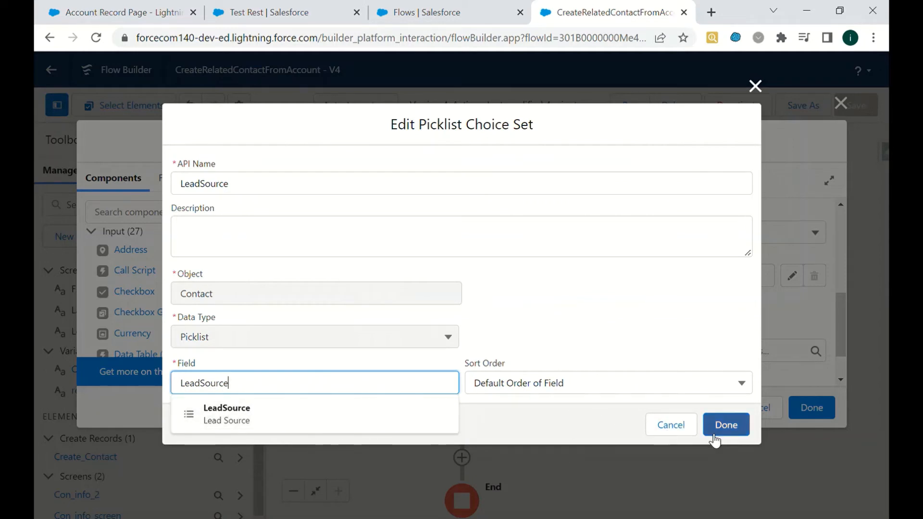
left_click(670, 424)
left_click(756, 407)
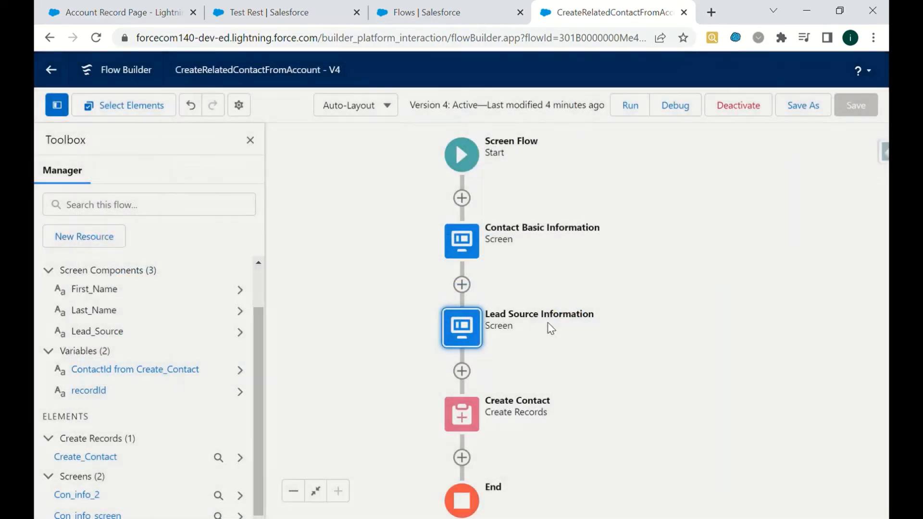
- Review the Create Contact element's record settings and its mapping of contact fields to flow resources
left_click(475, 416)
left_click(474, 412)
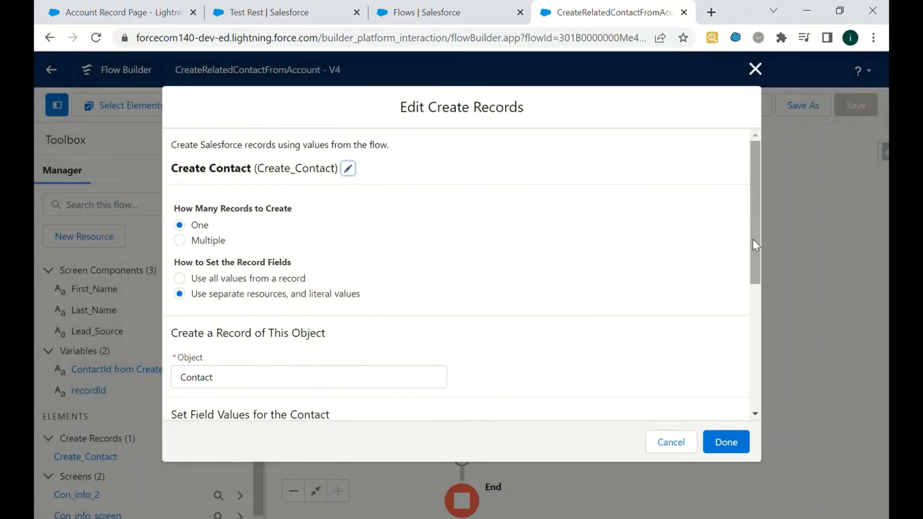
left_click_drag(752, 239, 780, 353)
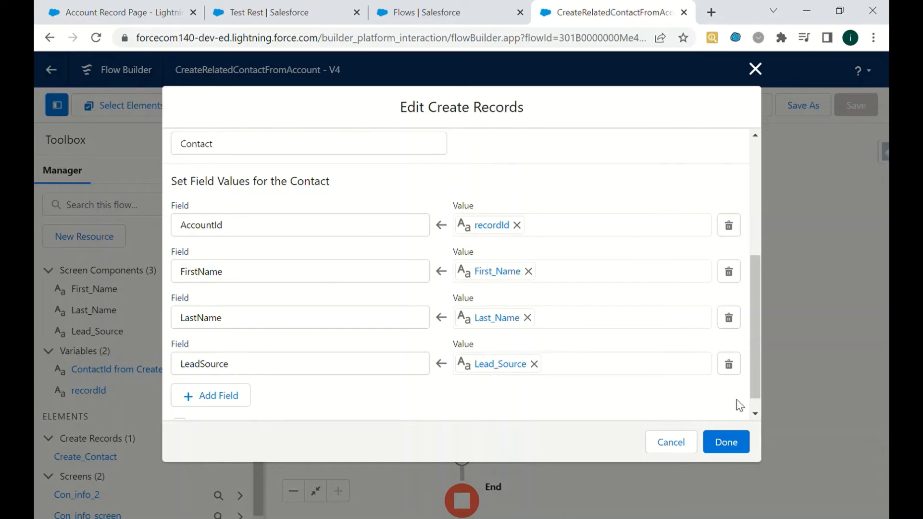
left_click(726, 442)
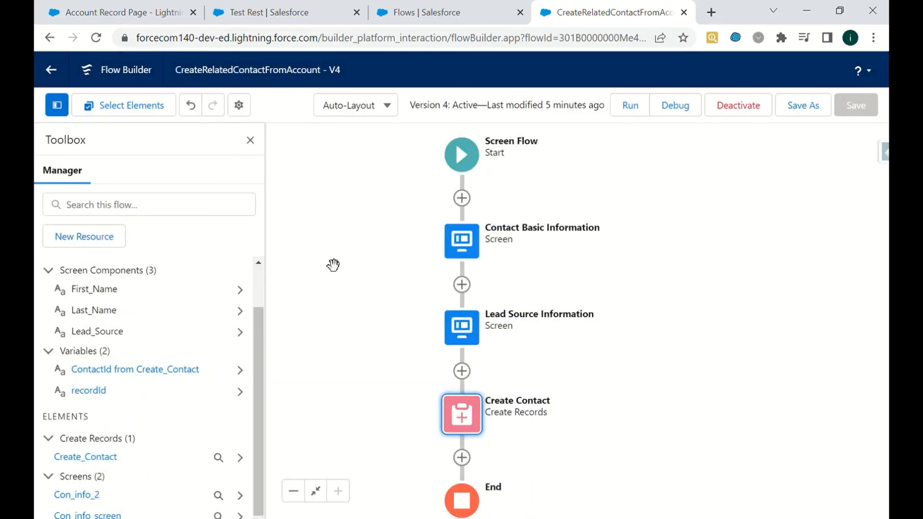
- On the Test Rest account page, enter first name "test" and last name "test it" in the embedded flow and advance to its Lead Source screen
left_click(287, 11)
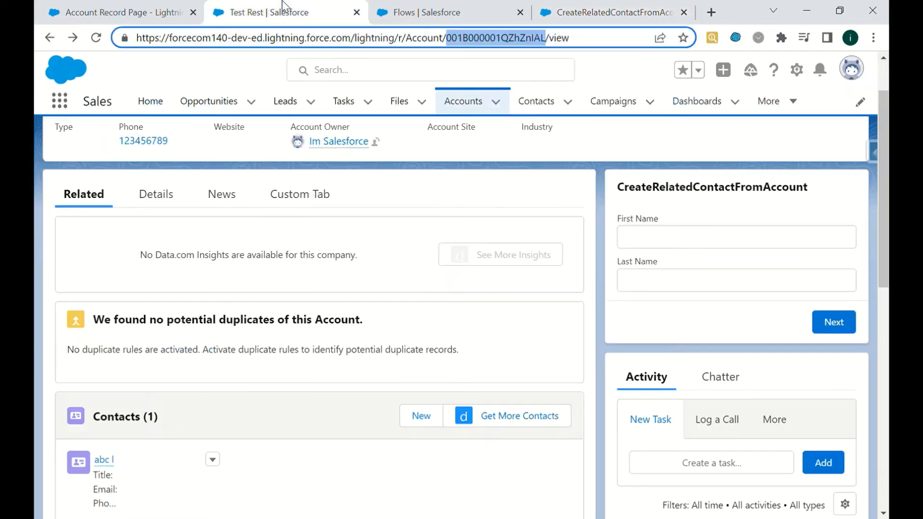
left_click(565, 139)
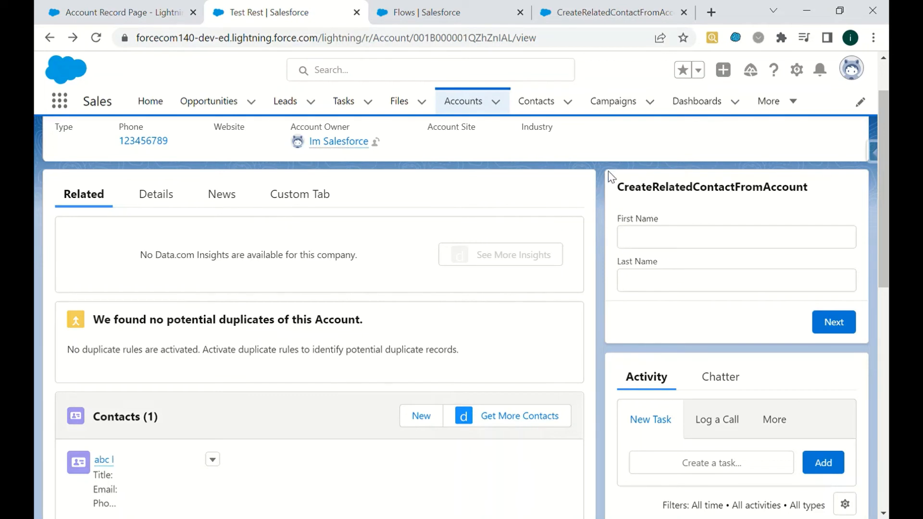
left_click_drag(609, 177, 744, 297)
left_click(643, 252)
left_click(682, 246)
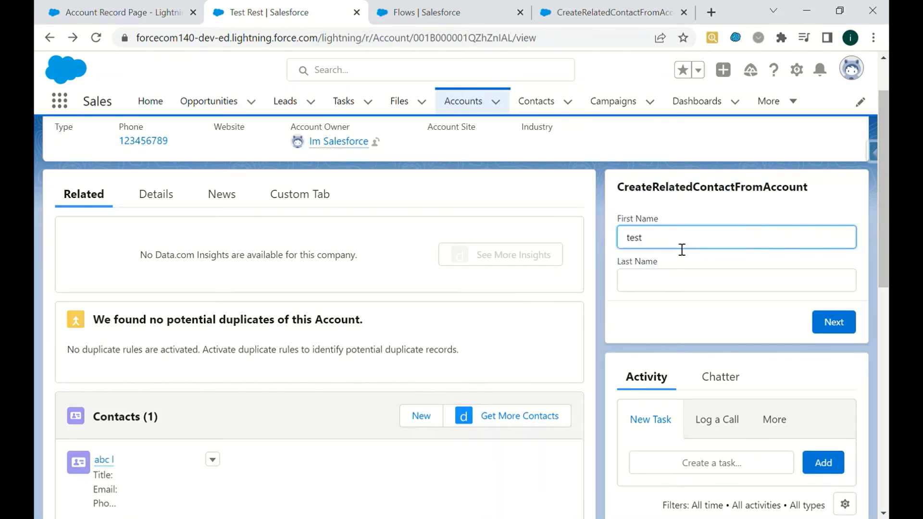
left_click(649, 285)
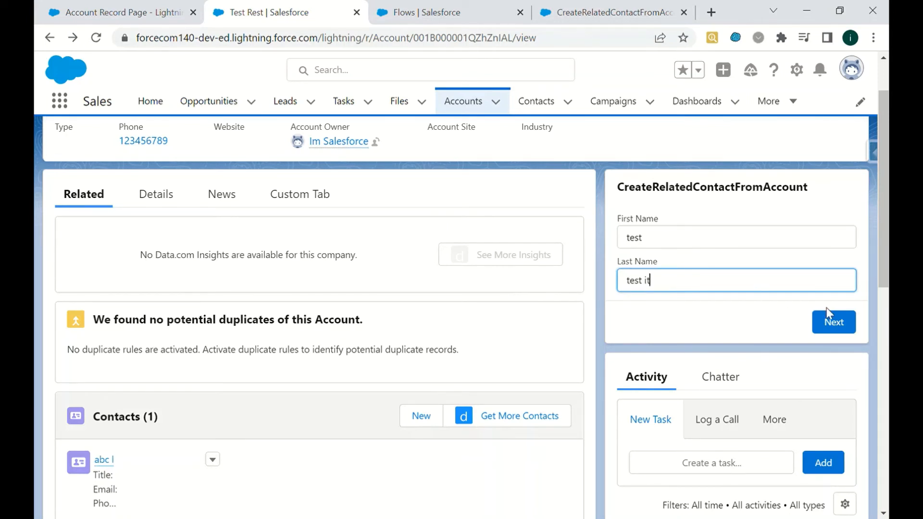
left_click(831, 322)
scroll(802, 298, "down", 2)
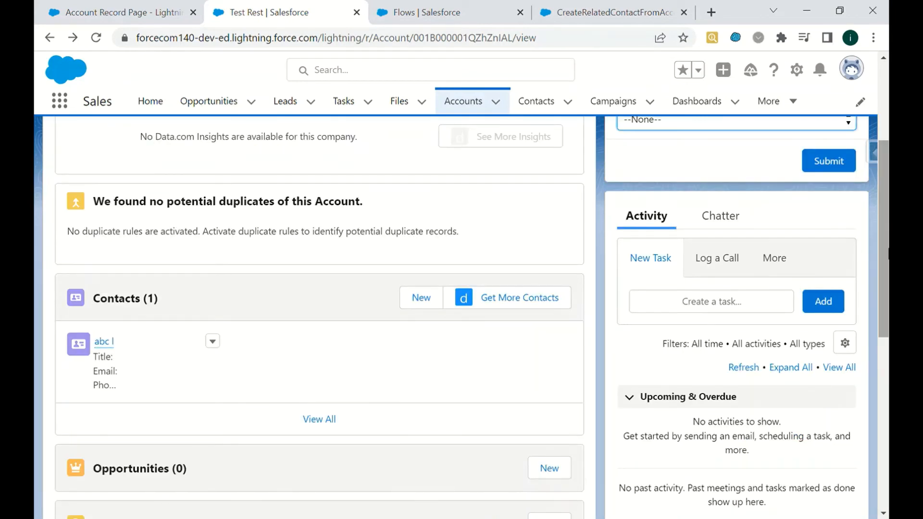
- Set the embedded flow's Lead Source to Web on the Test Rest account page and submit the flow
scroll(738, 199, "up", 3)
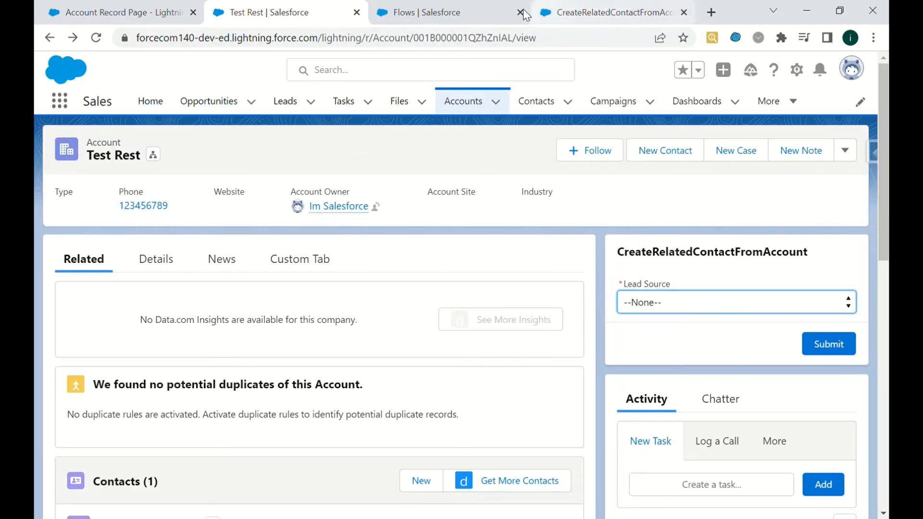
left_click(467, 12)
left_click(578, 6)
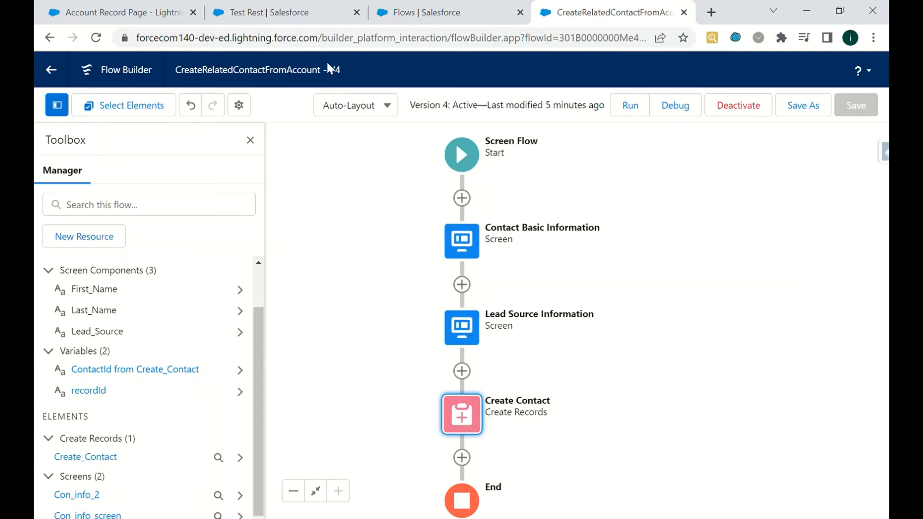
left_click(305, 18)
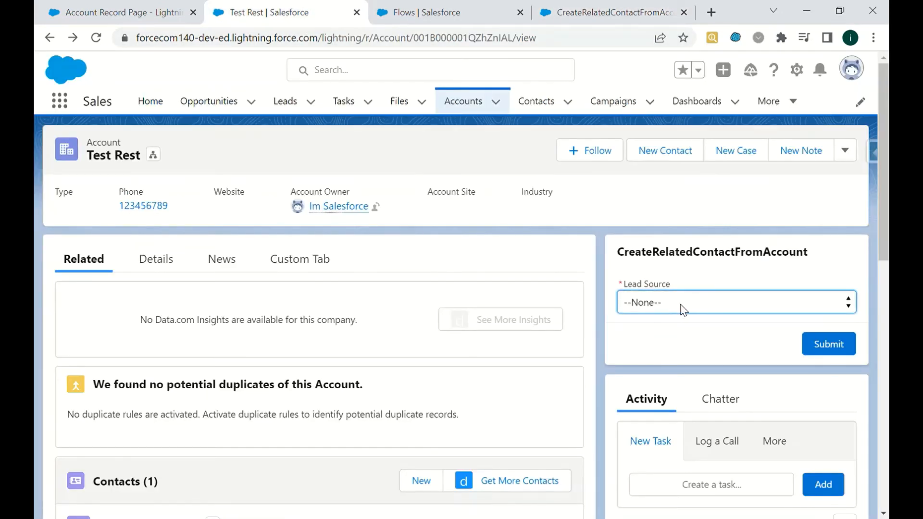
left_click(659, 335)
left_click(823, 345)
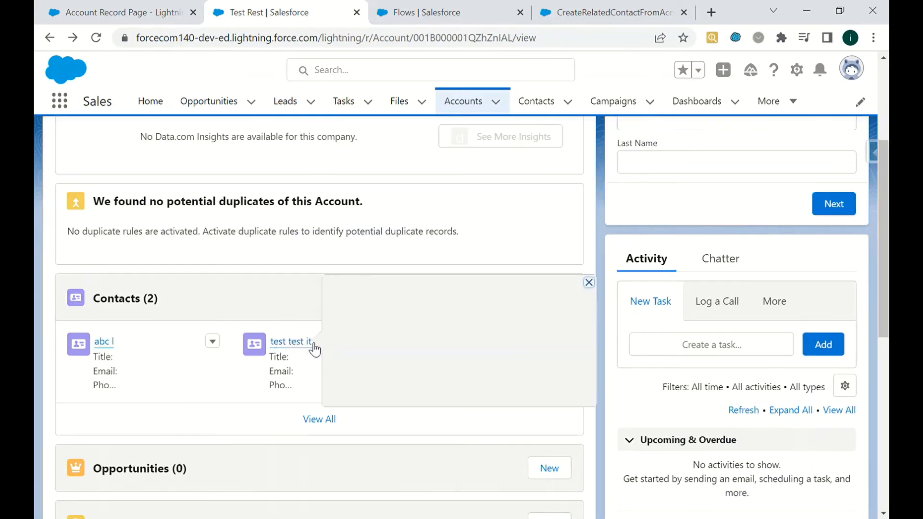
- Open the related contact "test test it" from the account's contacts and review its detail fields
left_click(287, 343)
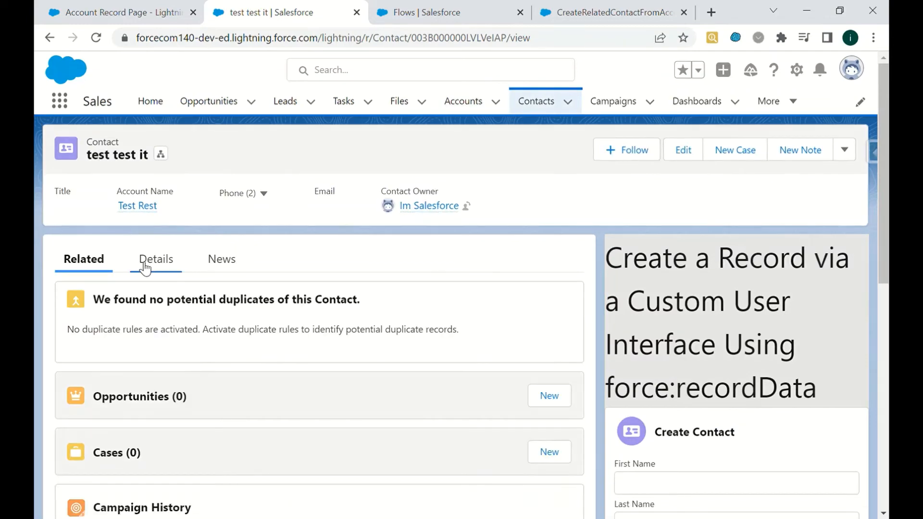
left_click(147, 264)
scroll(864, 195, "down", 3)
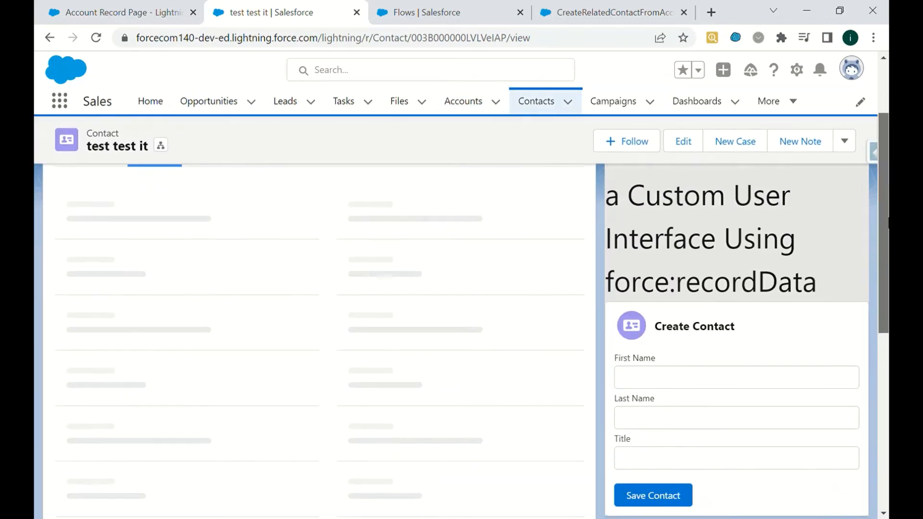
mouse_move(887, 245)
left_mouse_down()
mouse_move(888, 218)
mouse_move(886, 251)
left_mouse_up()
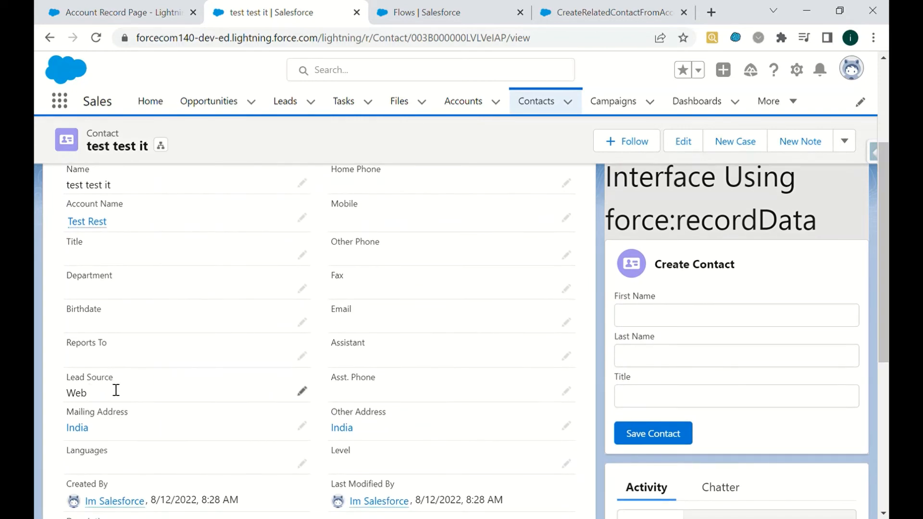
- Examine the available Lead Source options on the contact record, then cancel the edit
left_click(302, 391)
left_click(170, 416)
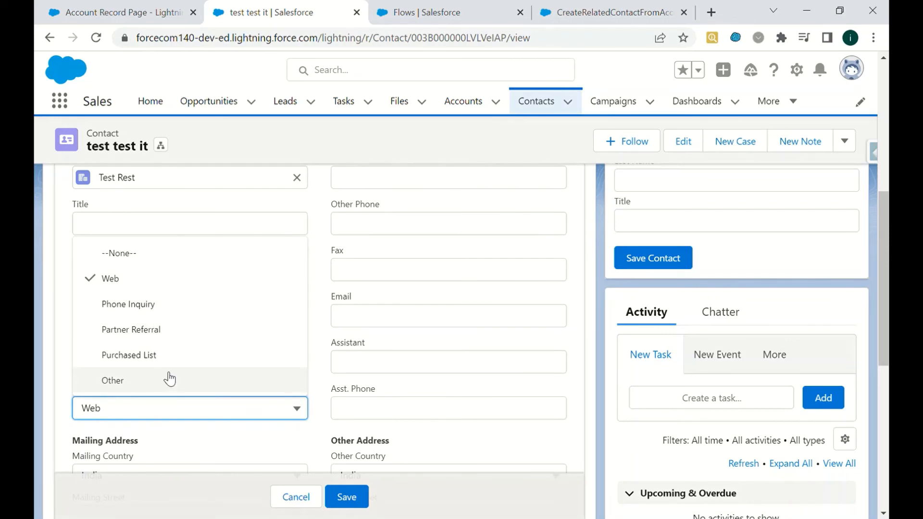
left_click(284, 497)
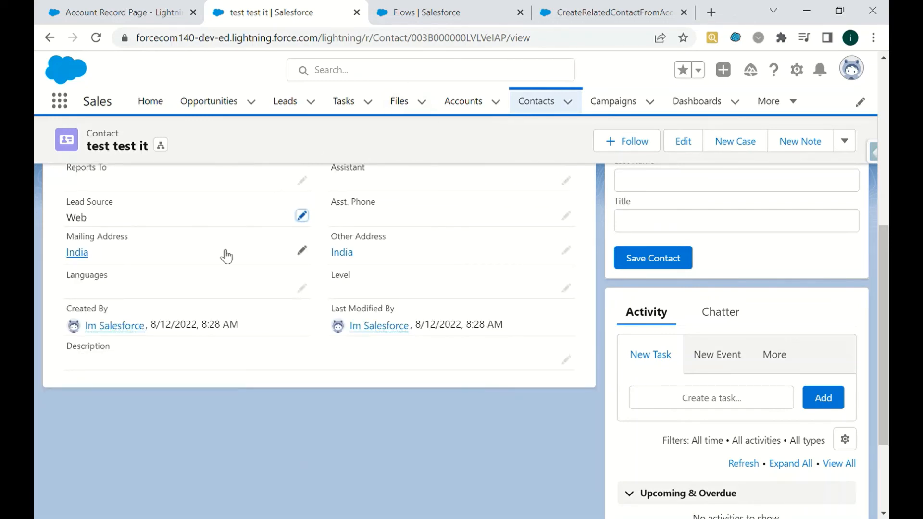
- In the flow's Lead Source Information screen, inspect the Lead Source picklist and its LeadSource choice set, then close the choice set
left_click(662, 7)
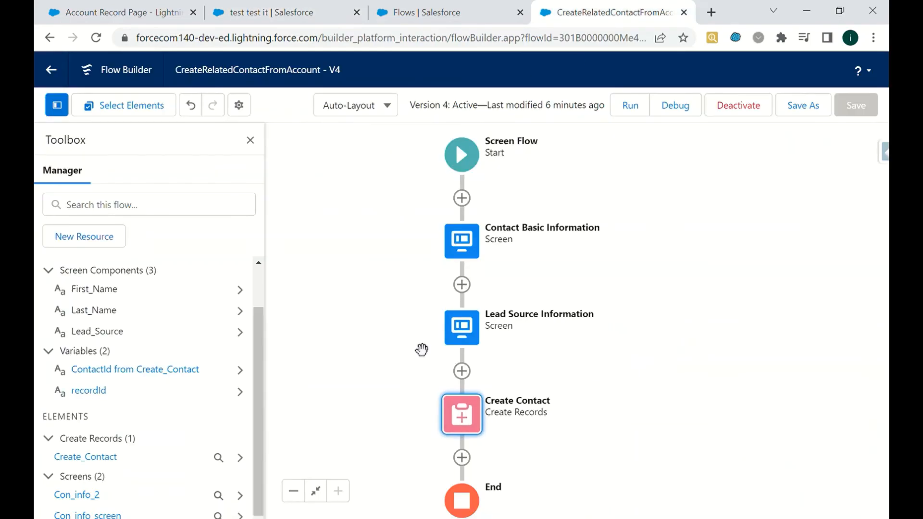
double_click(447, 322)
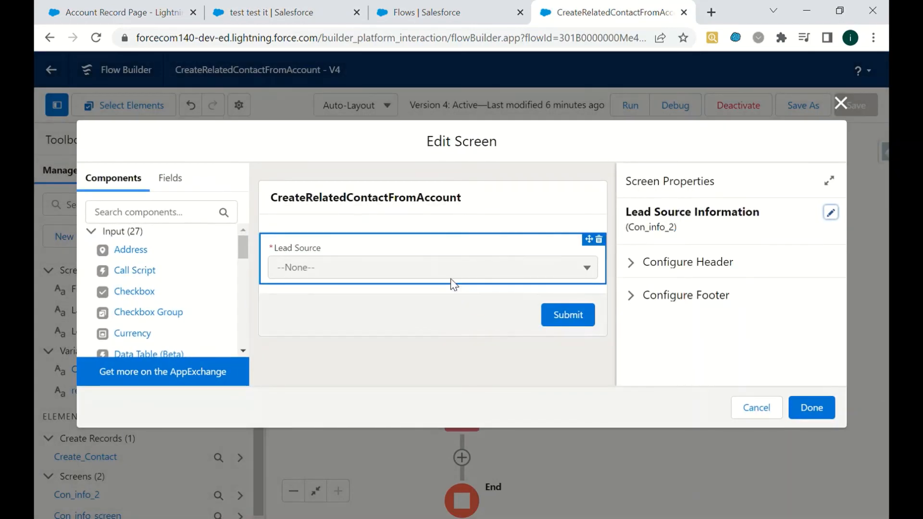
left_click(405, 253)
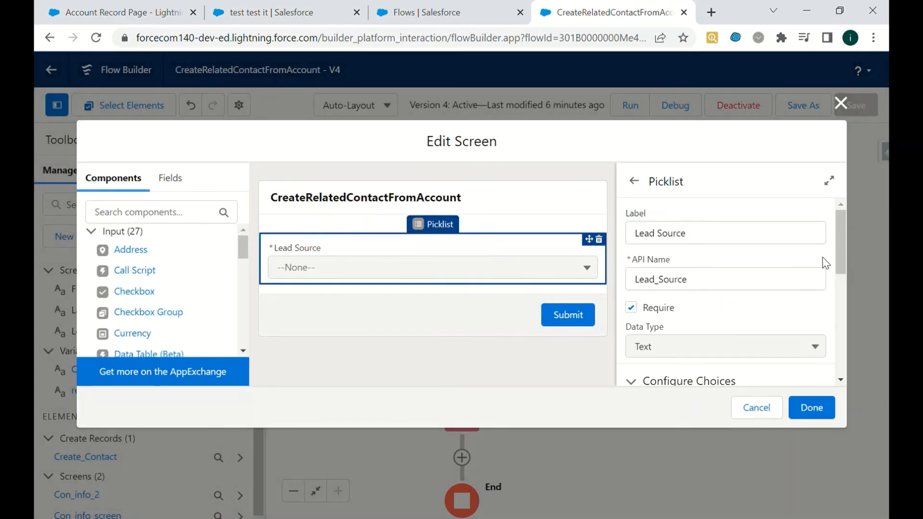
left_click_drag(841, 250, 841, 310)
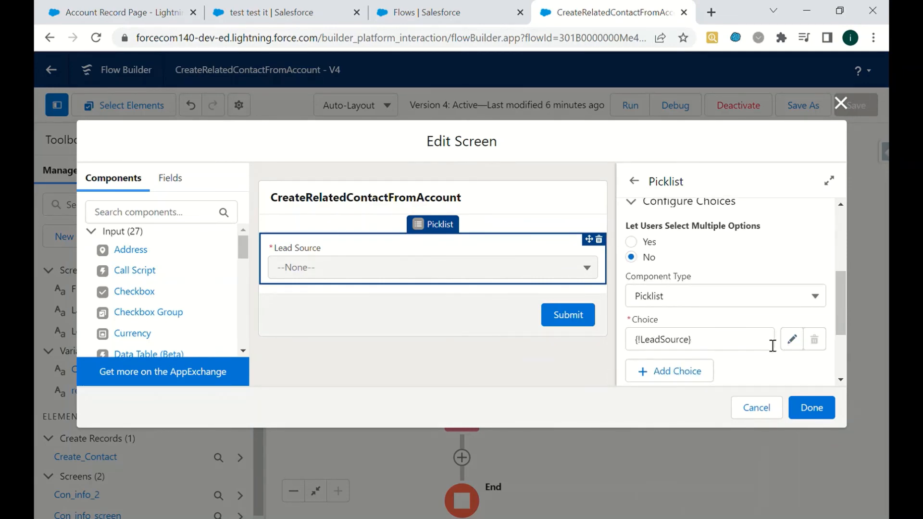
left_click(792, 340)
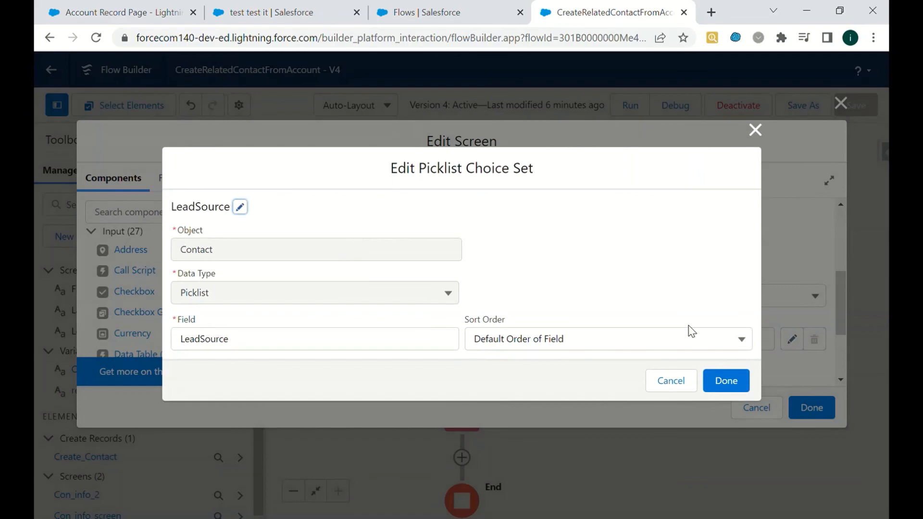
left_click(726, 381)
- Return to the Test Rest account record and review its details and related contacts
left_click(384, 13)
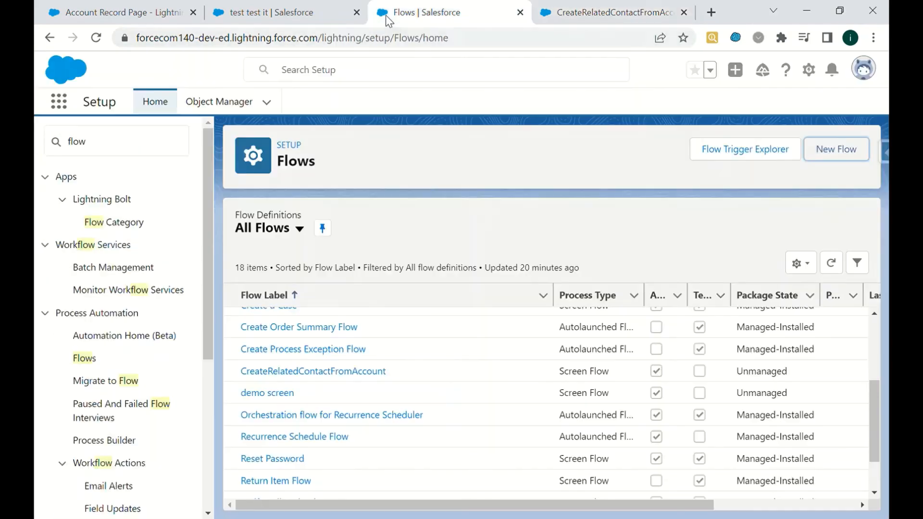
left_click(269, 12)
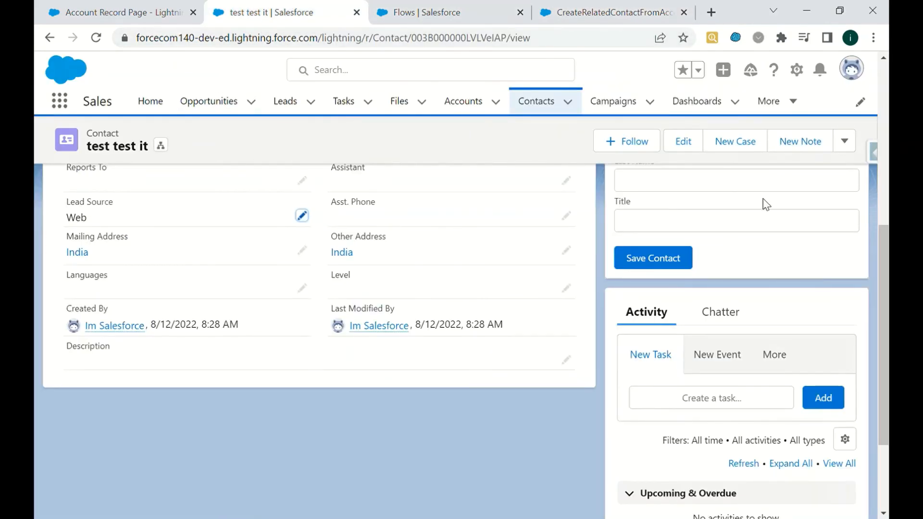
scroll(766, 205, "up", 10)
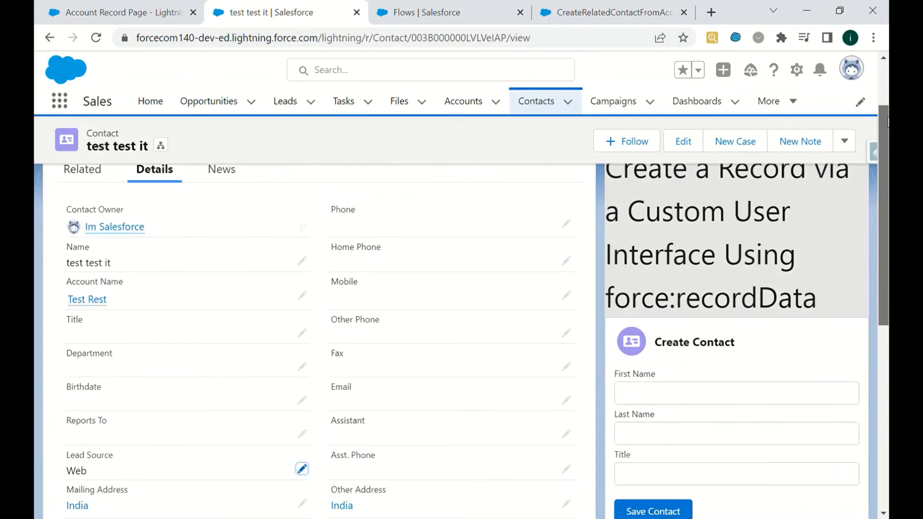
left_click(464, 103)
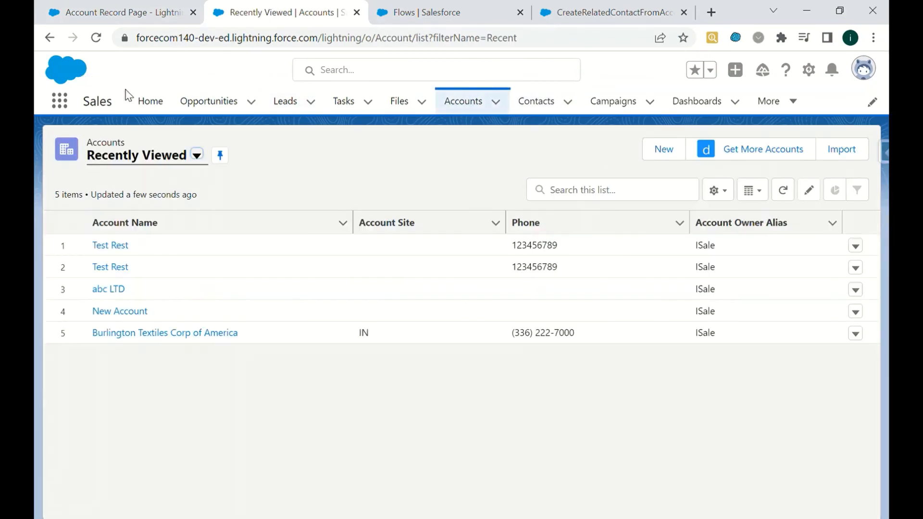
left_click(120, 247)
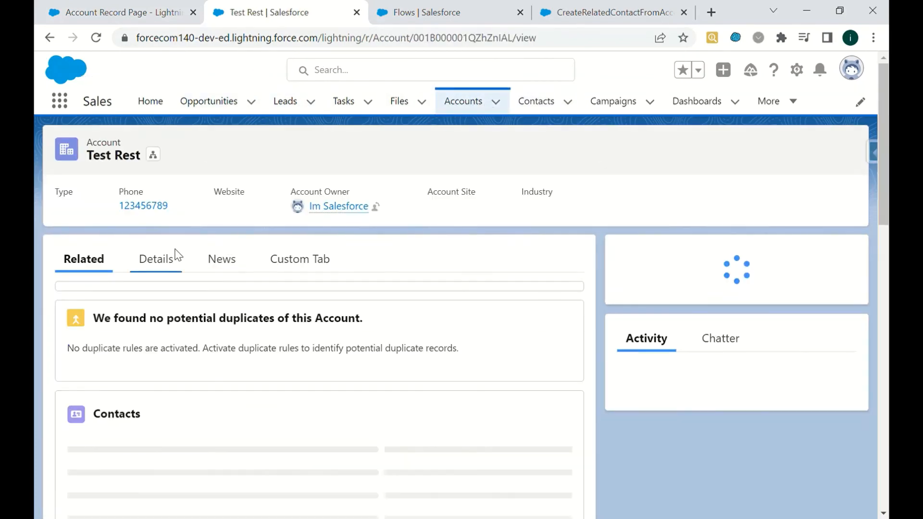
left_click(152, 273)
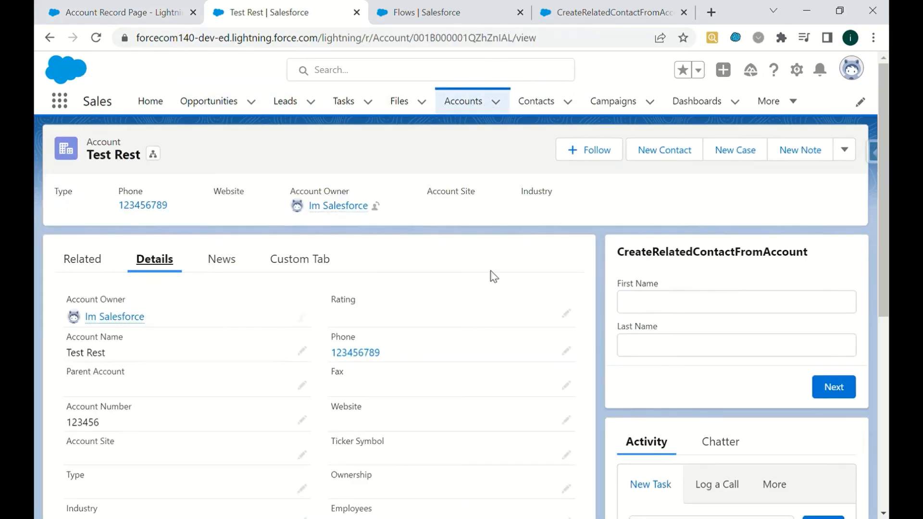
left_click(113, 262)
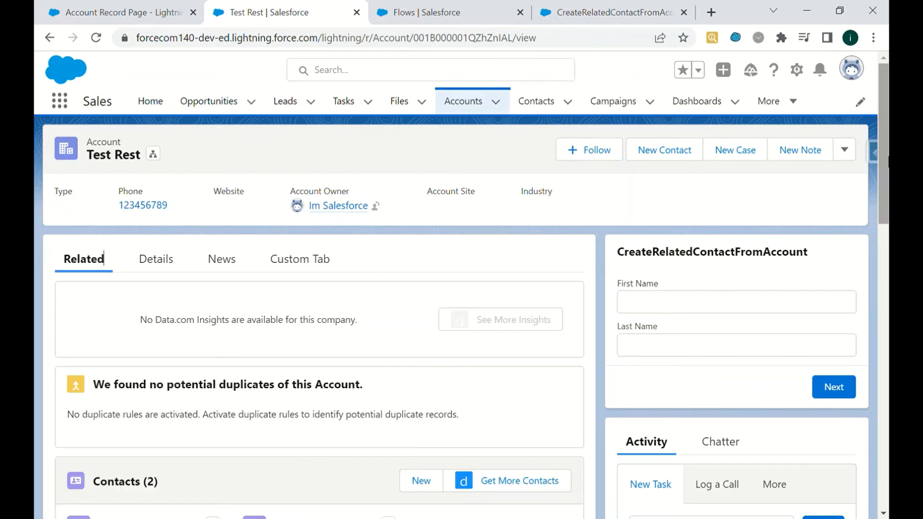
scroll(271, 331, "down", 4)
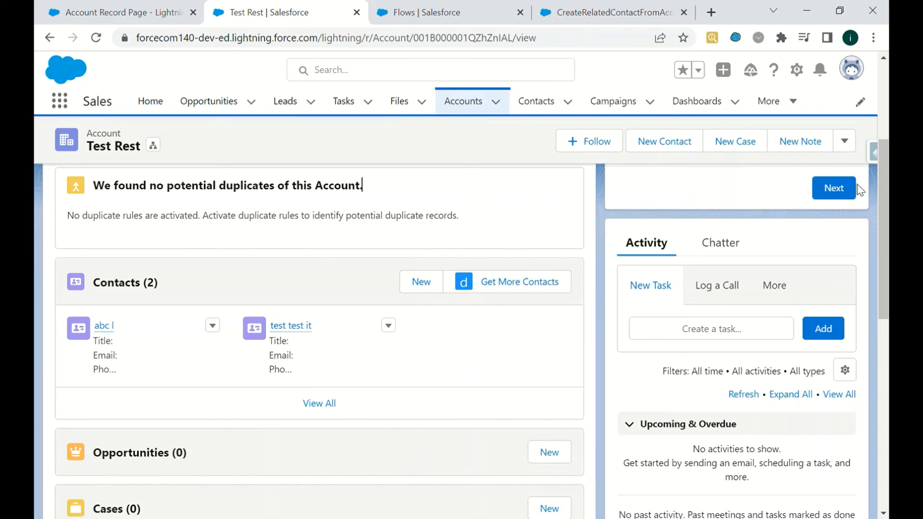
scroll(860, 190, "up", 5)
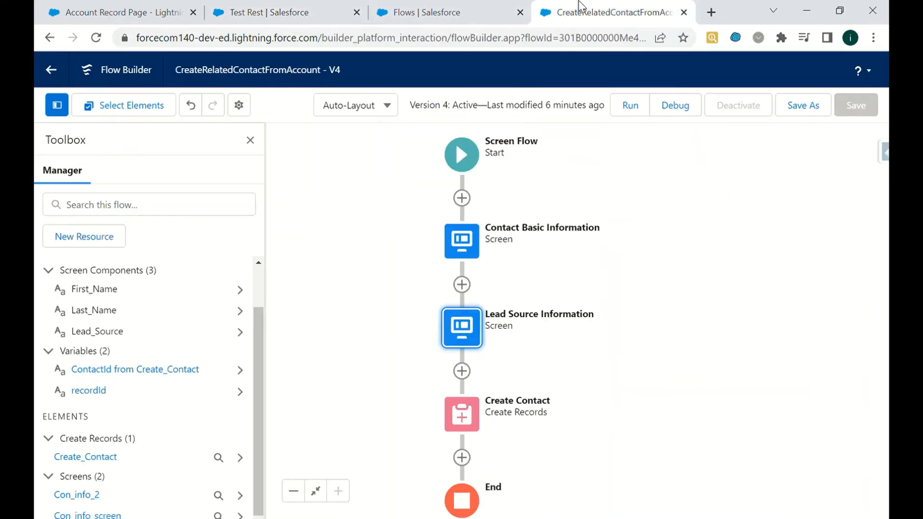
- Inspect the flow's recordId variable settings, close them unchanged, and return to the Test Rest account page
left_click(608, 12)
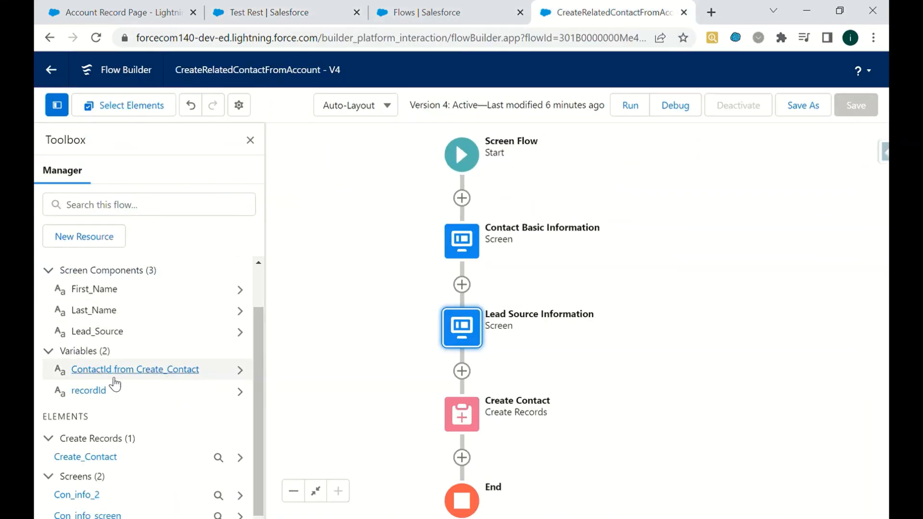
left_click(97, 390)
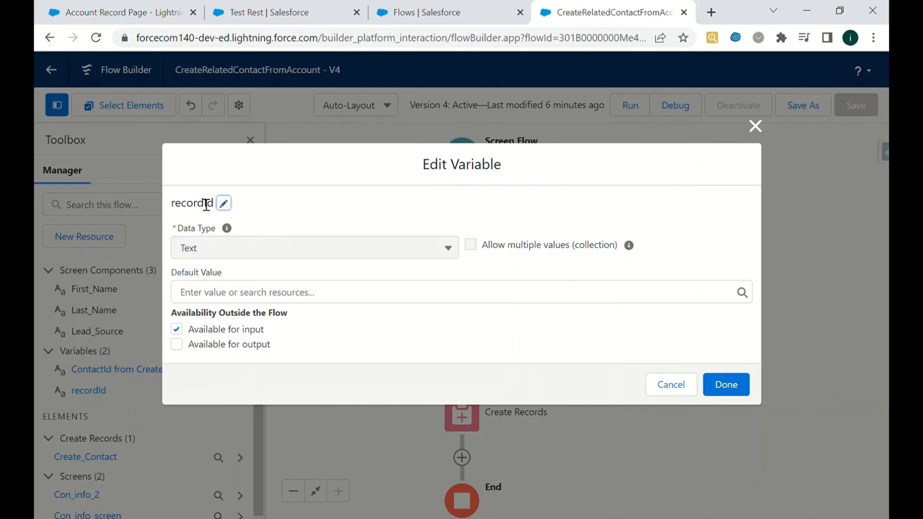
left_click(755, 126)
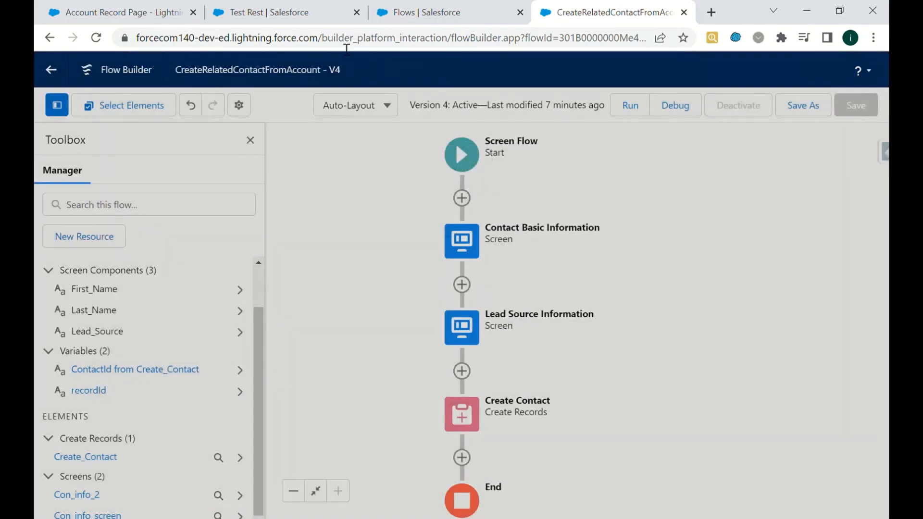
left_click(294, 12)
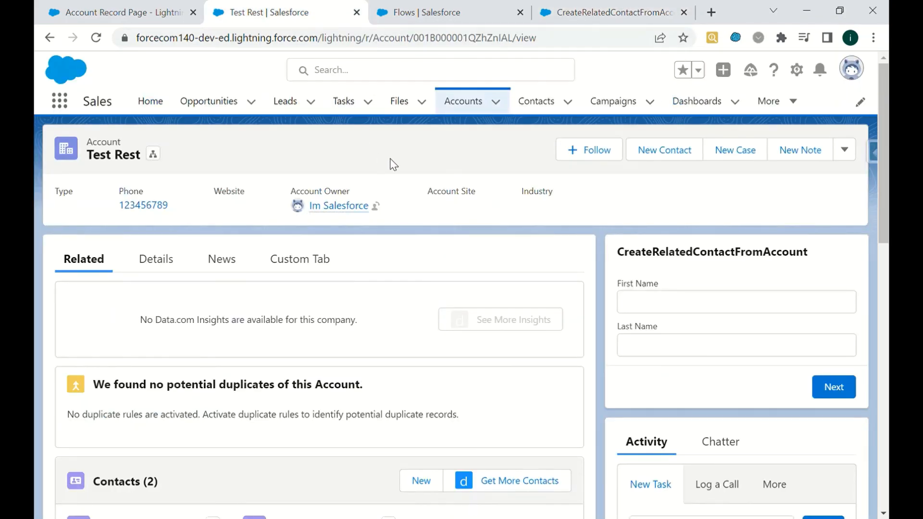